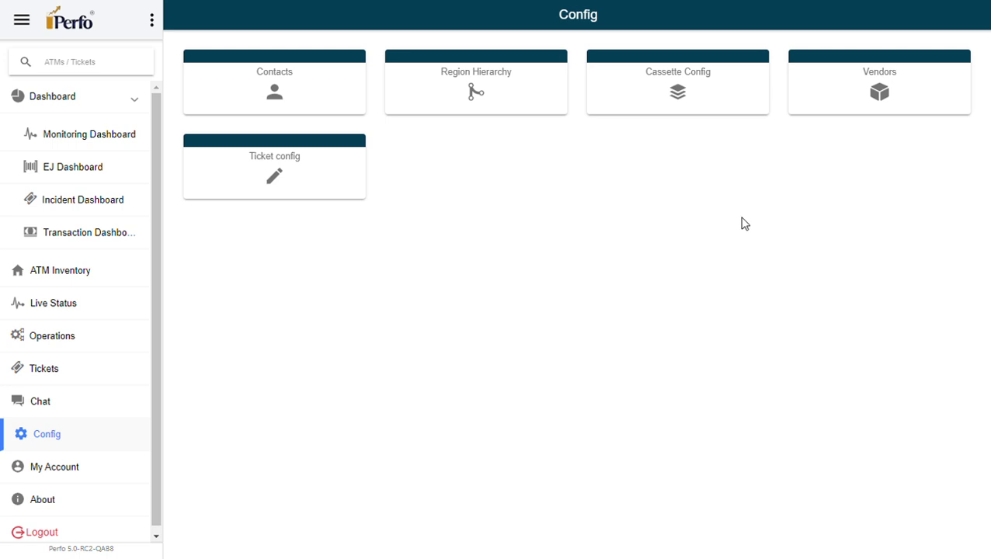
Open the vendor list and filter it to the vendor type SWITCH.
{"action": "left_click", "coordinate": [883, 102]}
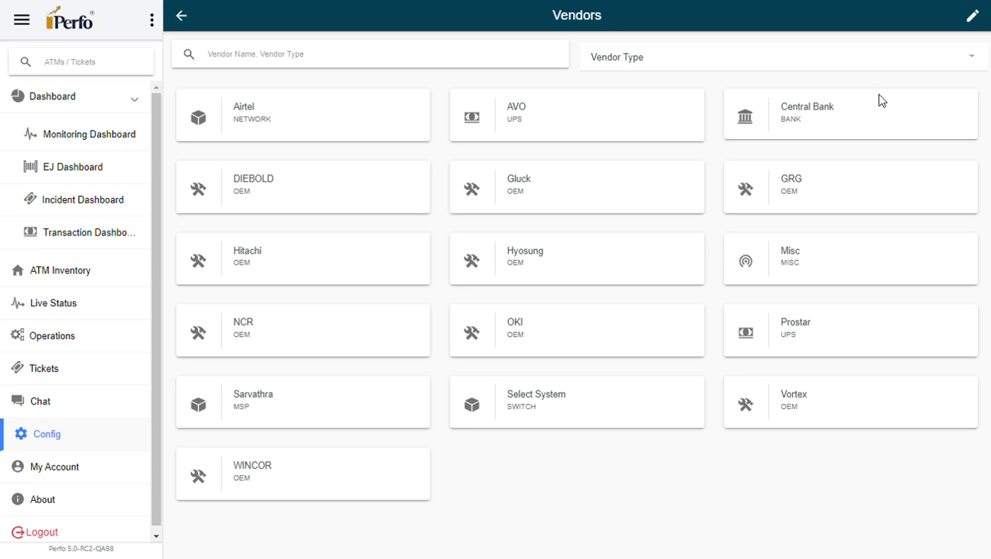
{"action": "left_click", "coordinate": [976, 58]}
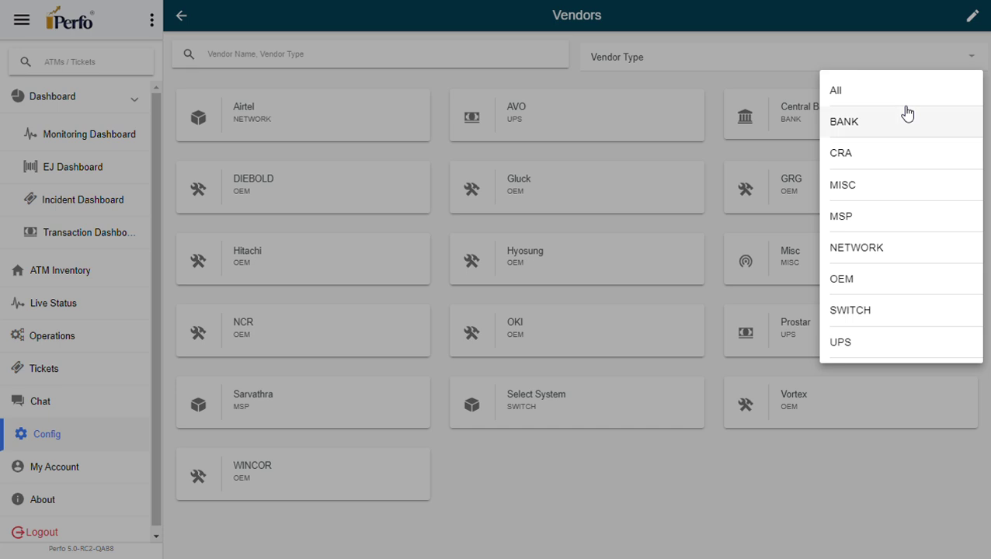
{"action": "left_click", "coordinate": [860, 169]}
{"action": "left_click", "coordinate": [966, 60]}
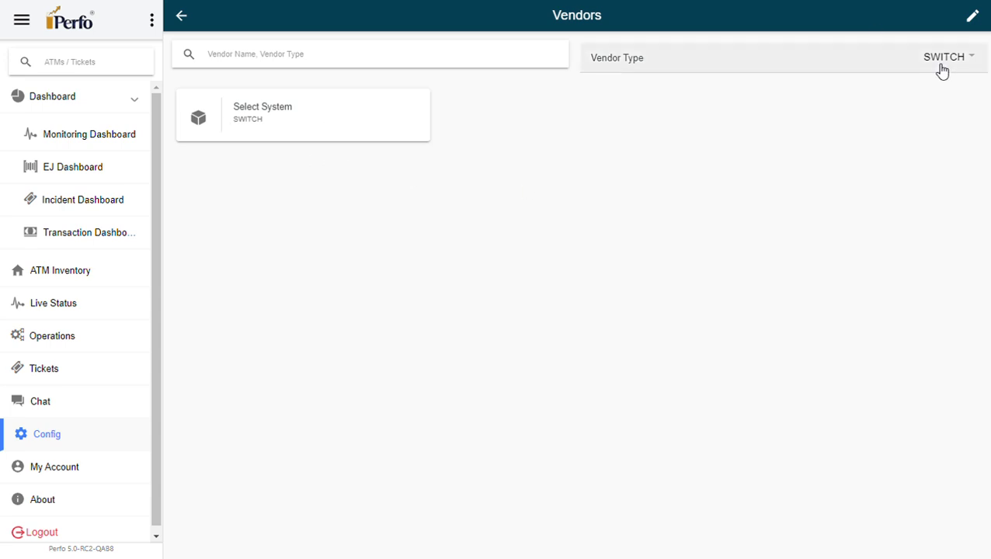
View the vendors of type NETWORK and those of type OEM by changing the vendor type filter.
{"action": "left_click", "coordinate": [965, 71]}
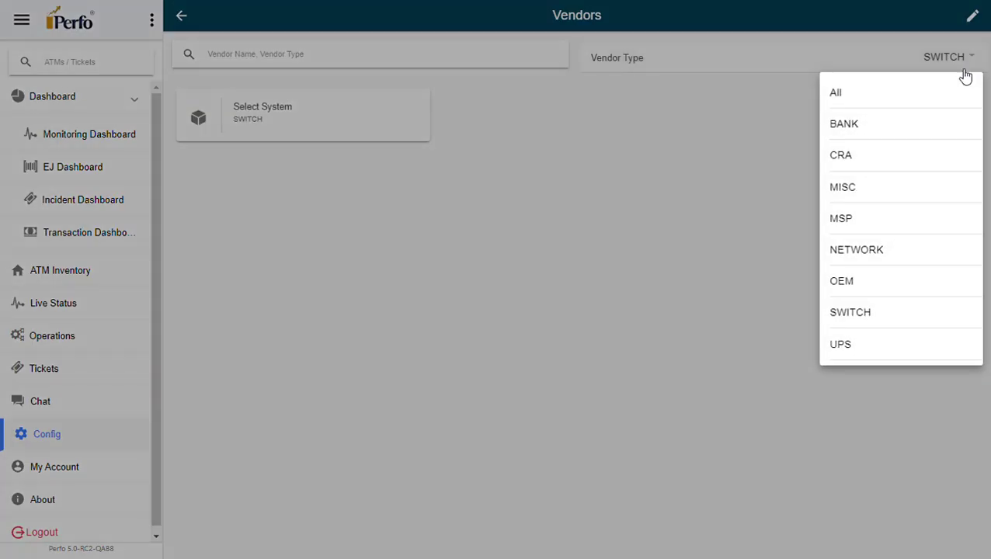
{"action": "left_click", "coordinate": [860, 252]}
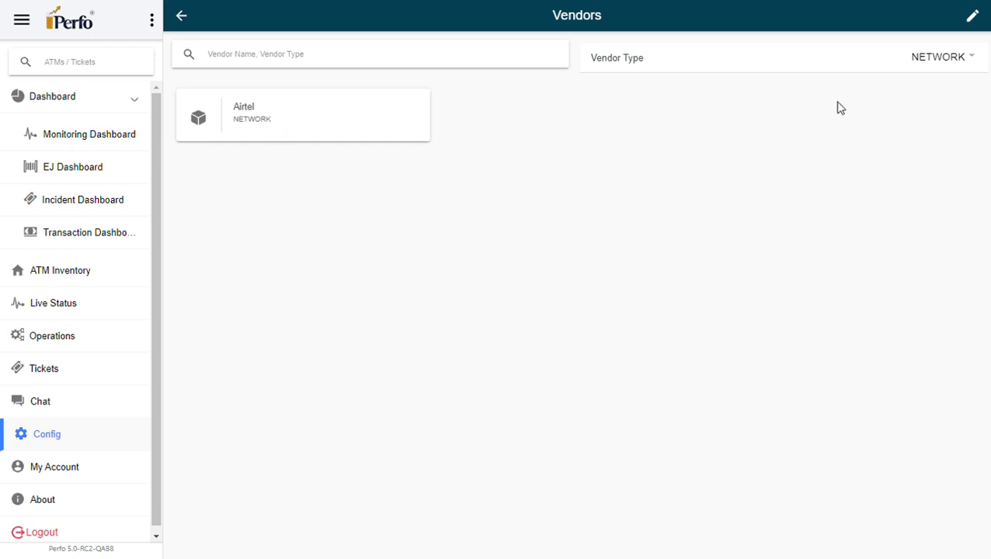
{"action": "left_click", "coordinate": [942, 58]}
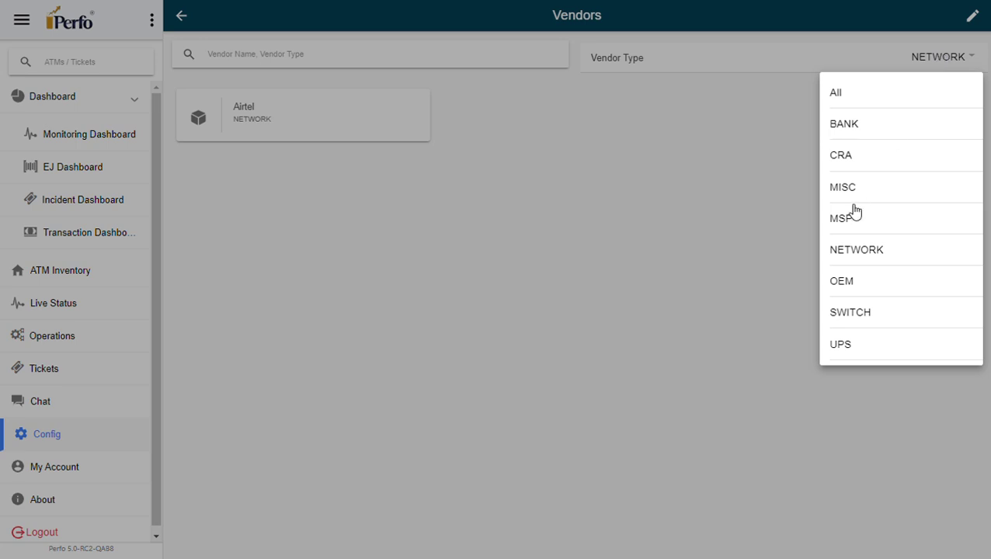
{"action": "left_click", "coordinate": [844, 285]}
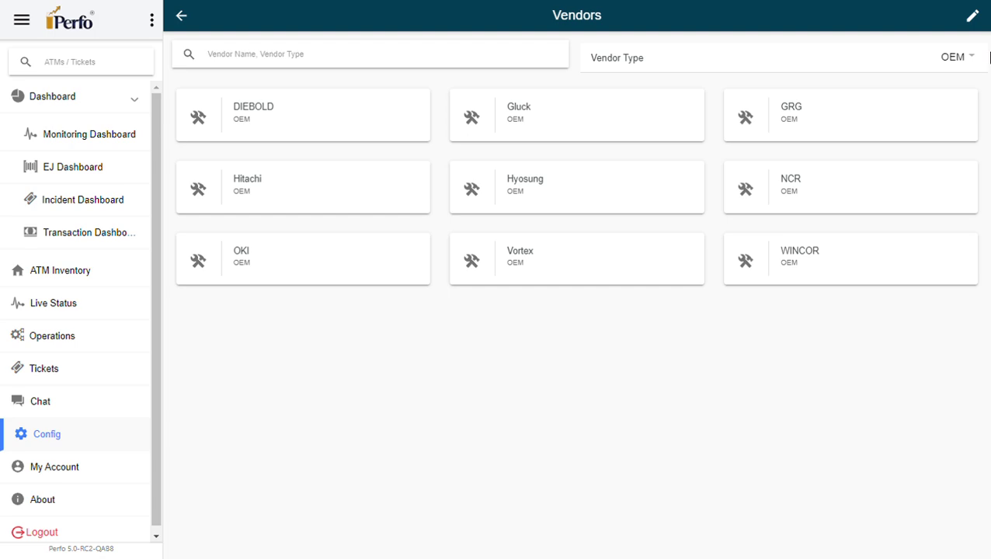
Filter the vendor list to the type UPS and return to the Config overview.
{"action": "left_click", "coordinate": [955, 69]}
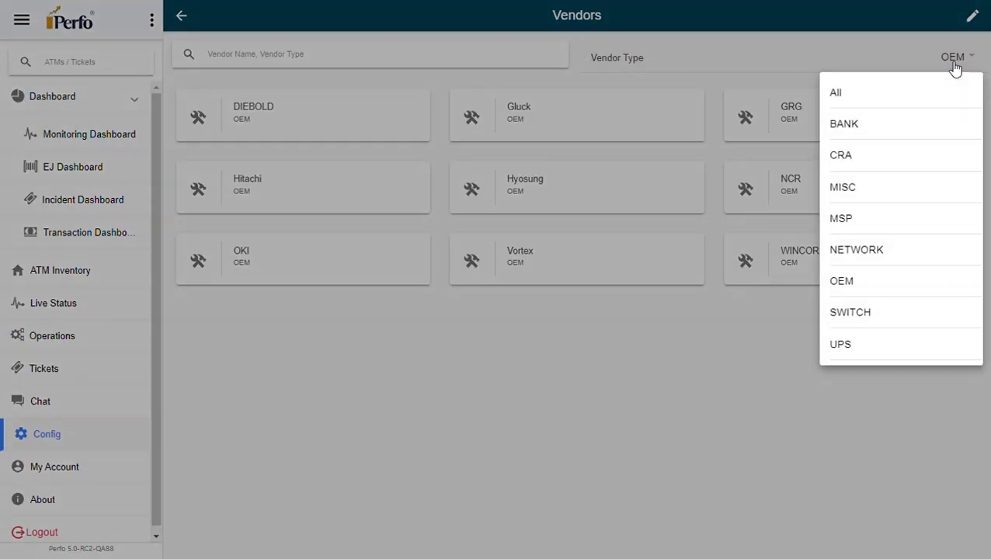
{"action": "left_click", "coordinate": [845, 353]}
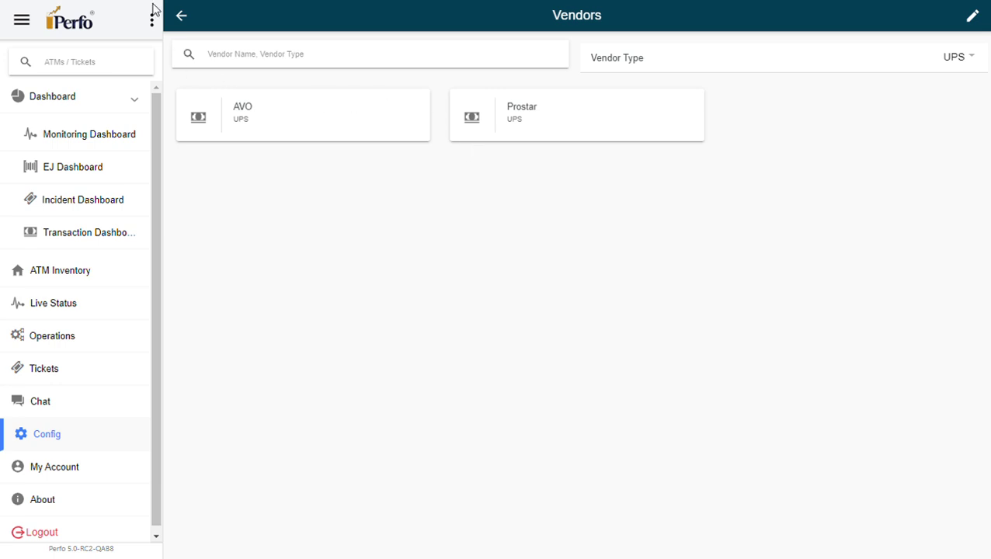
{"action": "left_click", "coordinate": [182, 17]}
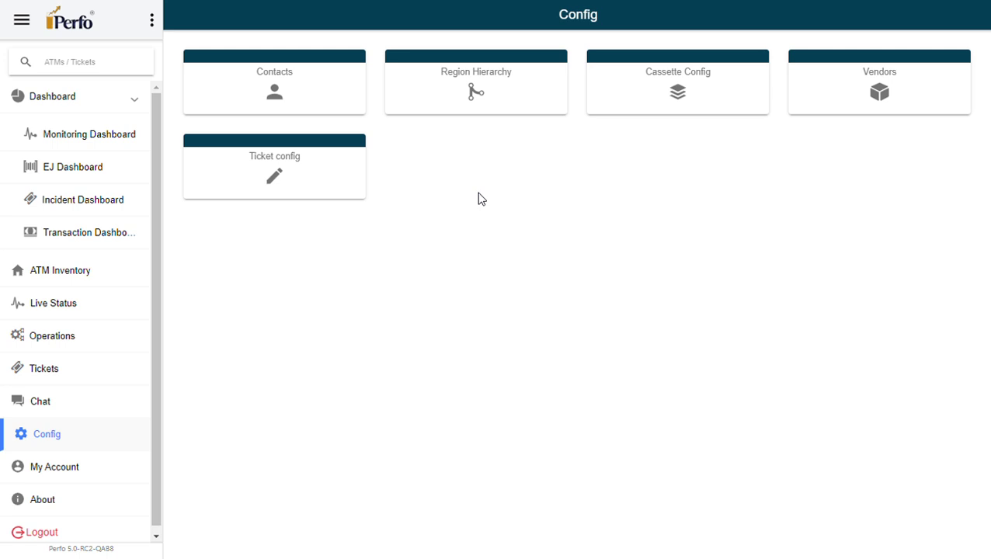
View the contact details of the NCR engineer and the Central Bank engineer in Contacts, and return to the Config overview.
{"action": "left_click", "coordinate": [275, 95]}
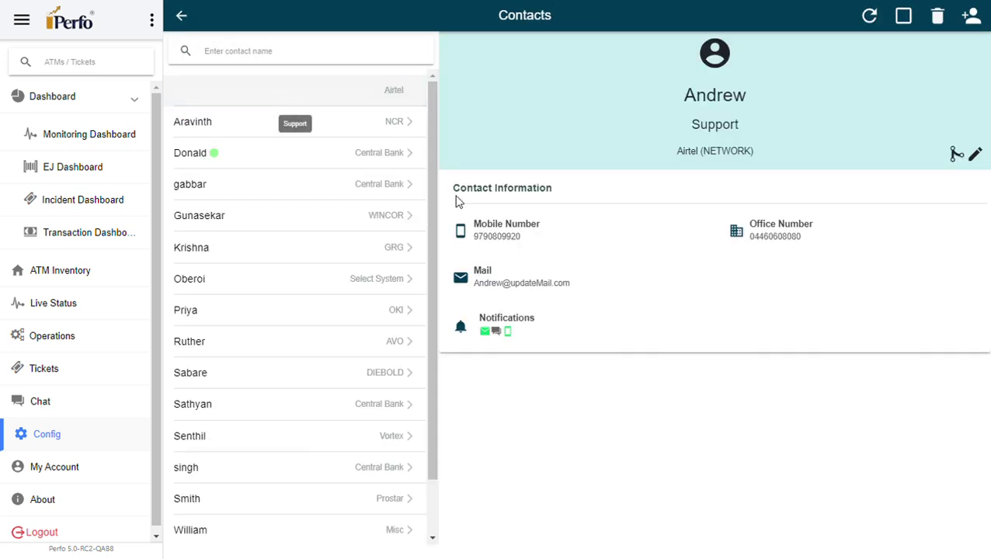
{"action": "left_click", "coordinate": [287, 124]}
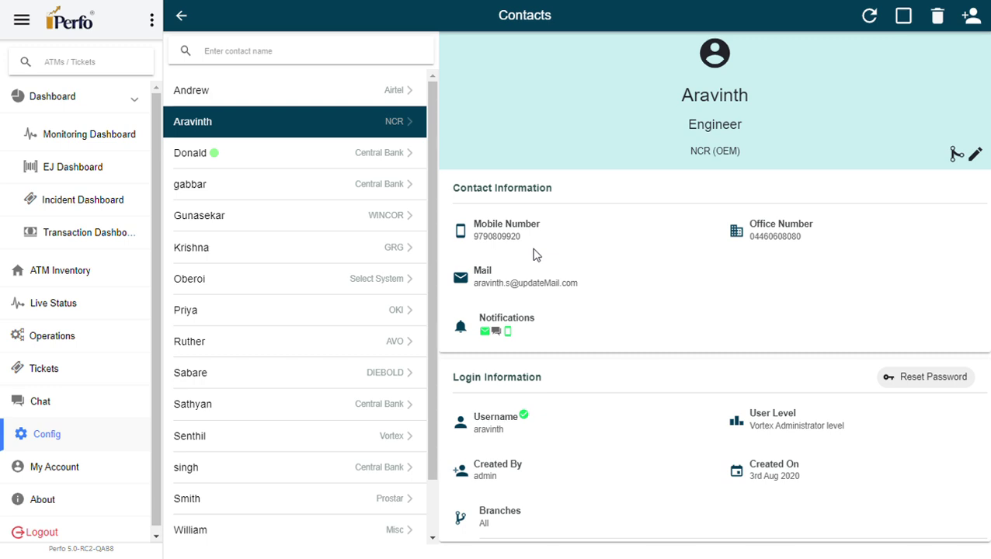
{"action": "mouse_move", "coordinate": [510, 334]}
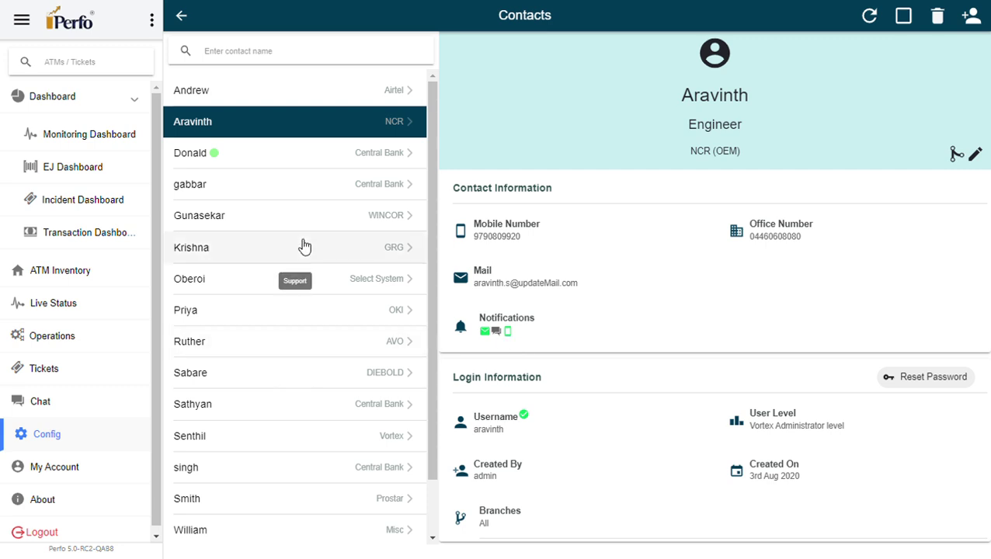
{"action": "left_click", "coordinate": [332, 192]}
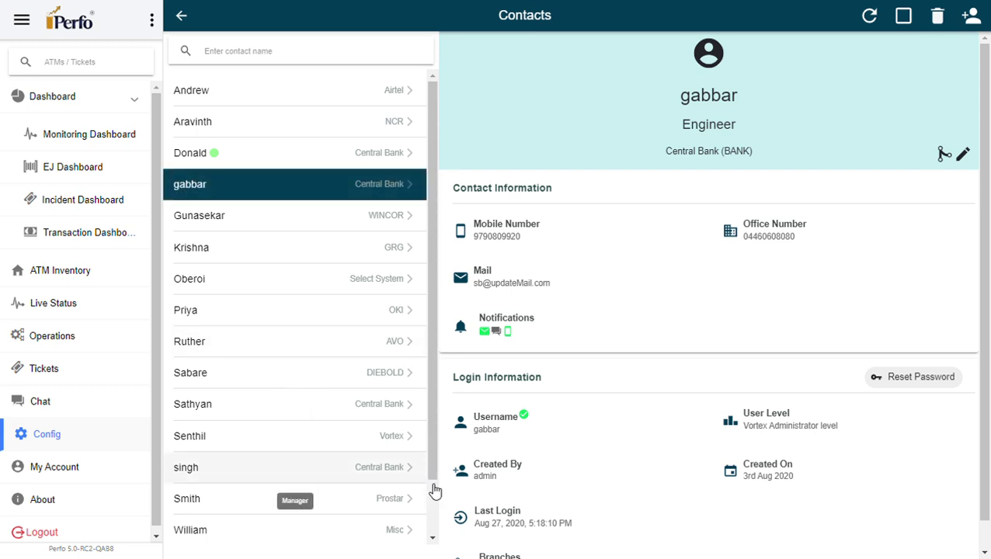
{"action": "scroll", "coordinate": [434, 527], "scroll_direction": "down", "scroll_amount": 2}
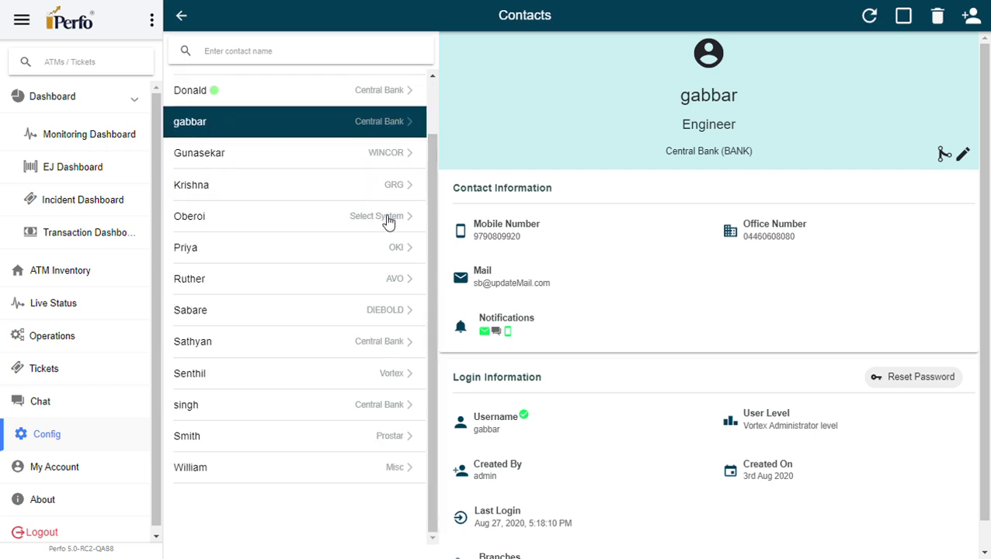
{"action": "left_click", "coordinate": [181, 15]}
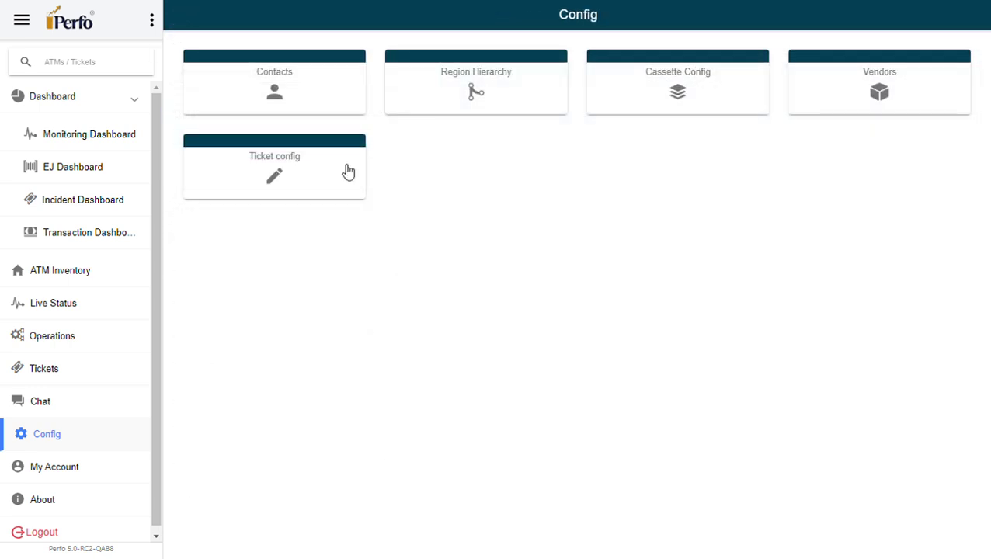
Browse Central Bank's region hierarchy through Washington D.Cg, Southwest and Texas down to the branch offices, and return to the Config overview.
{"action": "left_click", "coordinate": [481, 96]}
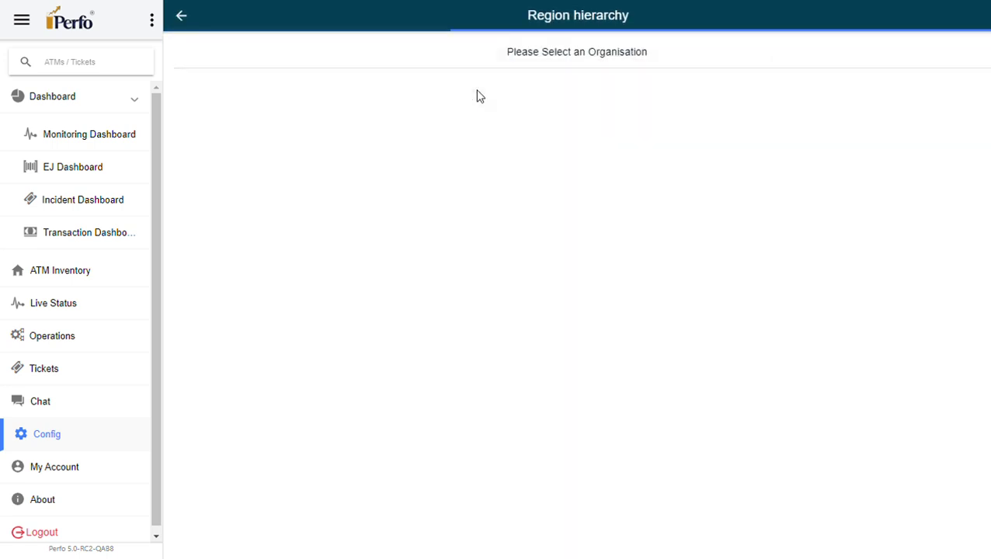
{"action": "left_click", "coordinate": [572, 92]}
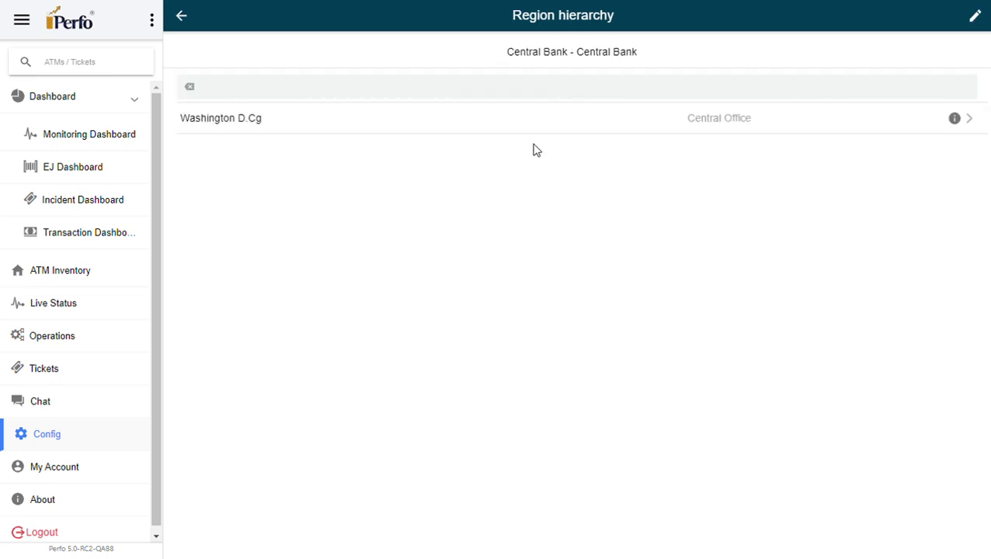
{"action": "left_click", "coordinate": [675, 132]}
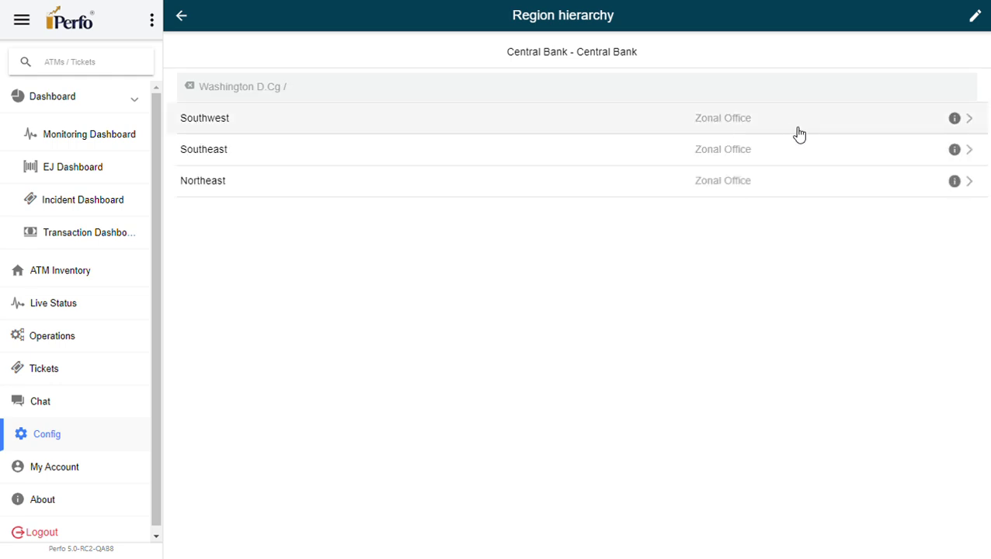
{"action": "left_click", "coordinate": [723, 127]}
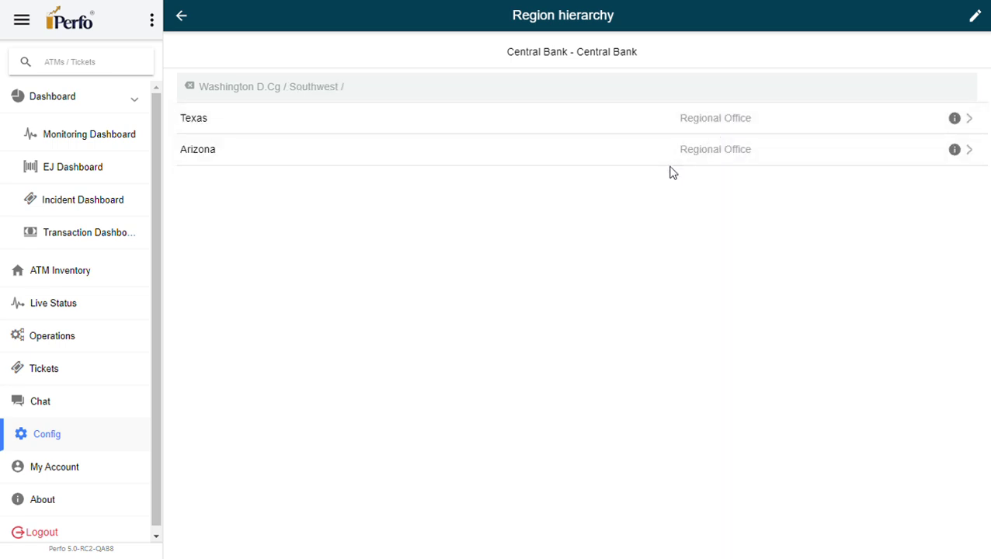
{"action": "left_click", "coordinate": [708, 125]}
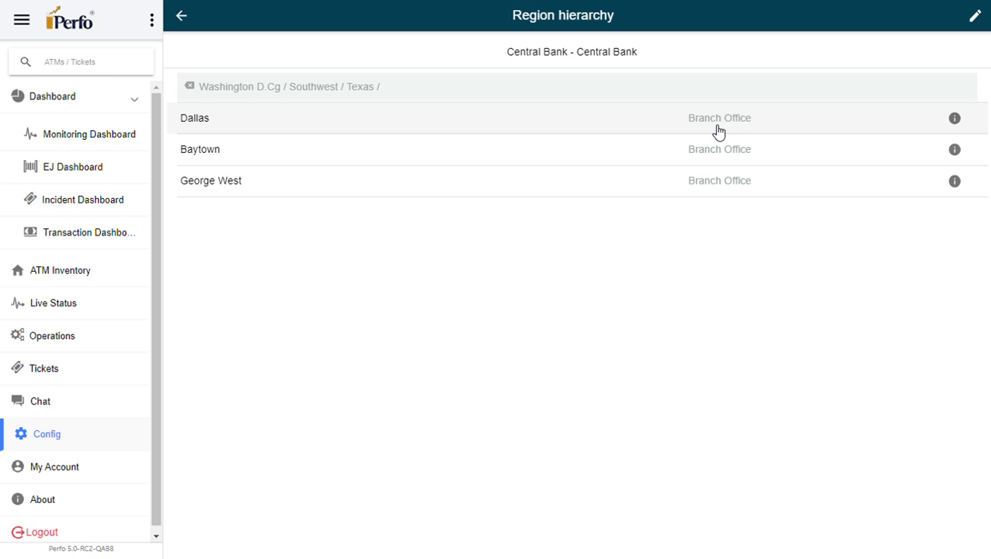
{"action": "left_click", "coordinate": [182, 17]}
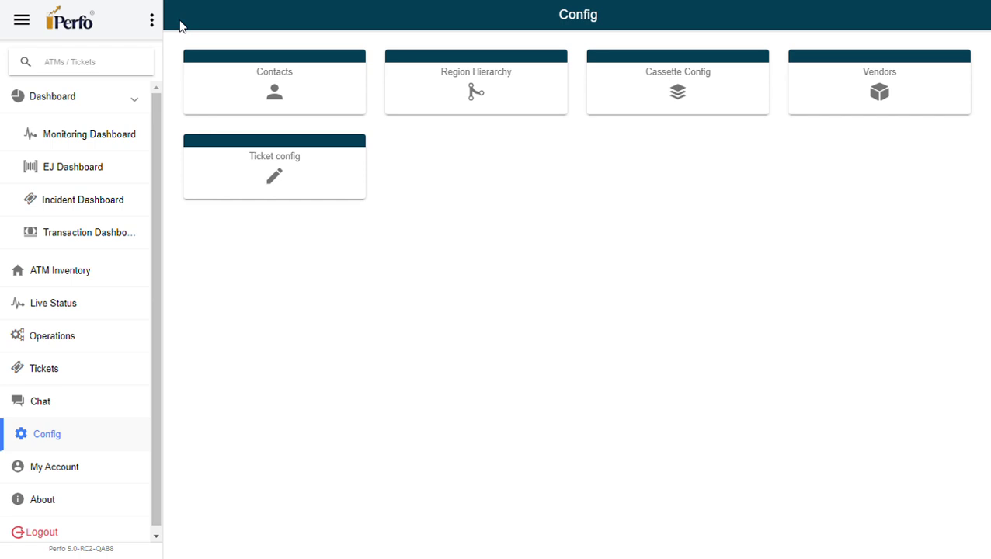
Open the Default ticket configuration and examine the error types and ticket settings listed per device, down past the Journal Printer errors.
{"action": "left_click", "coordinate": [280, 177]}
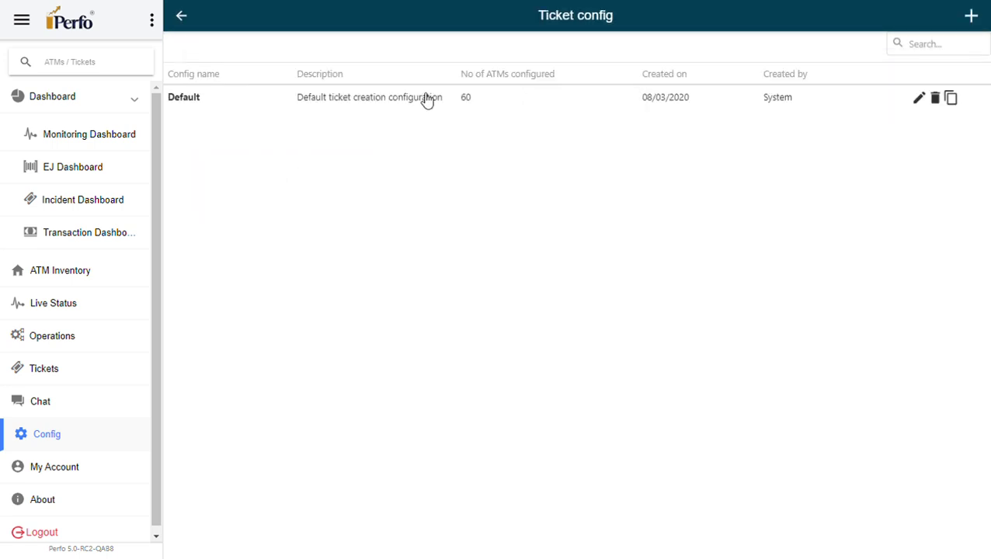
{"action": "left_click", "coordinate": [375, 97]}
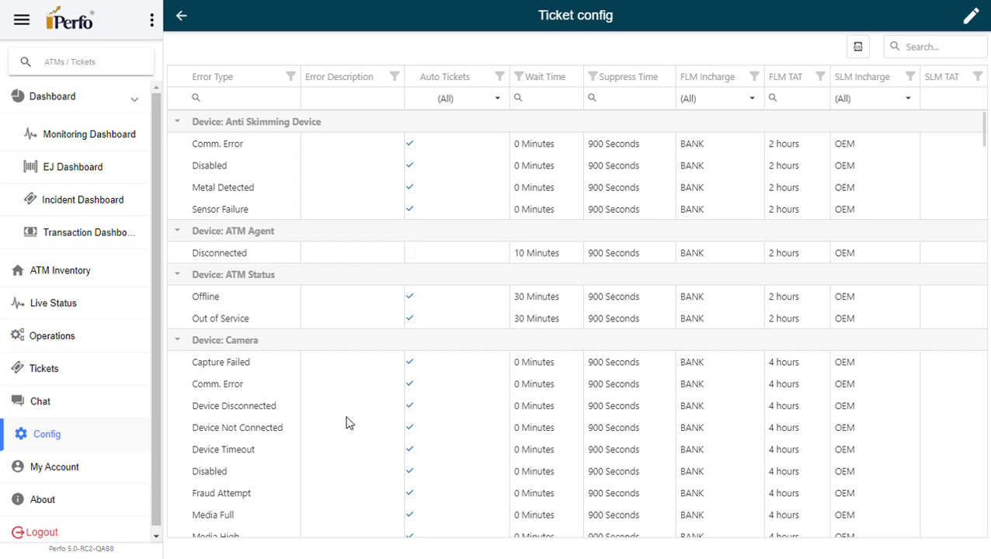
{"action": "key", "text": "Down"}
{"action": "key", "text": "Page_Down"}
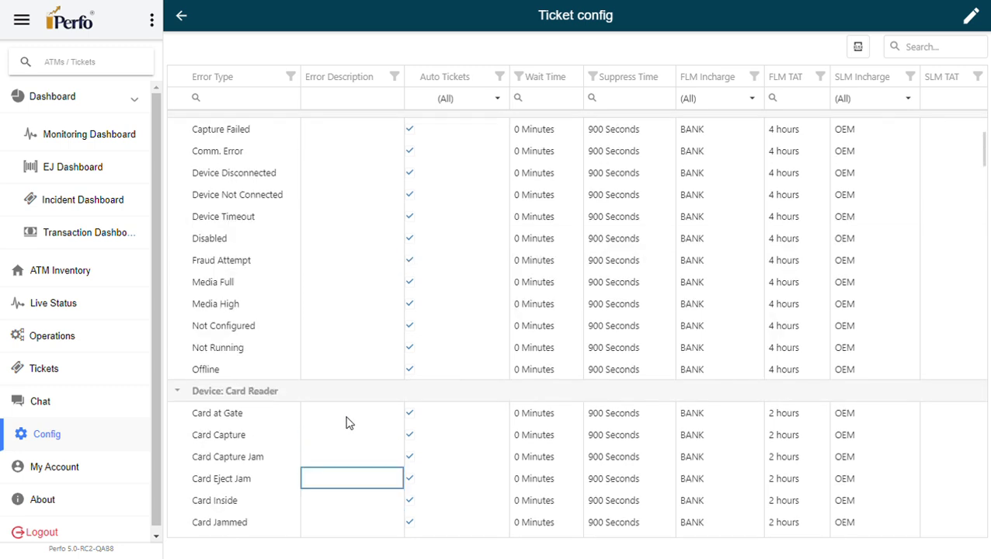
{"action": "key", "text": "Down"}
{"action": "key", "text": "Down"}
{"action": "key", "text": "Down"}
{"action": "key", "text": "Down"}
{"action": "key", "text": "Down"}
{"action": "key", "text": "Down"}
{"action": "key", "text": "Down"}
{"action": "key", "text": "Down"}
{"action": "key", "text": "Down"}
{"action": "key", "text": "Down"}
{"action": "key", "text": "Down"}
{"action": "key", "text": "Down"}
{"action": "key", "text": "Down"}
{"action": "key", "text": "Down"}
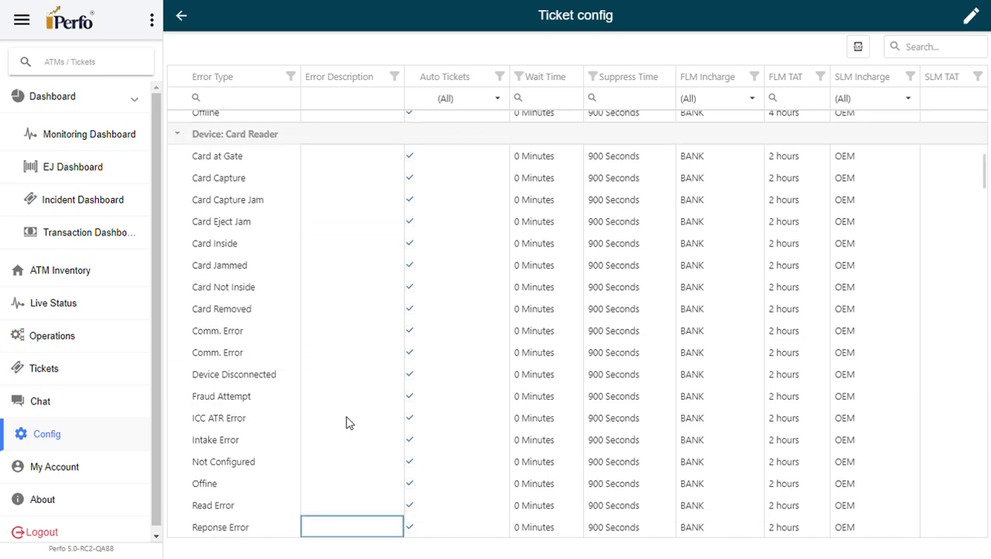
{"action": "key", "text": "Down"}
{"action": "key", "text": "Down"}
{"action": "key", "text": "Down"}
{"action": "key", "text": "Down"}
{"action": "key", "text": "Down"}
{"action": "key", "text": "Down"}
{"action": "key", "text": "Down"}
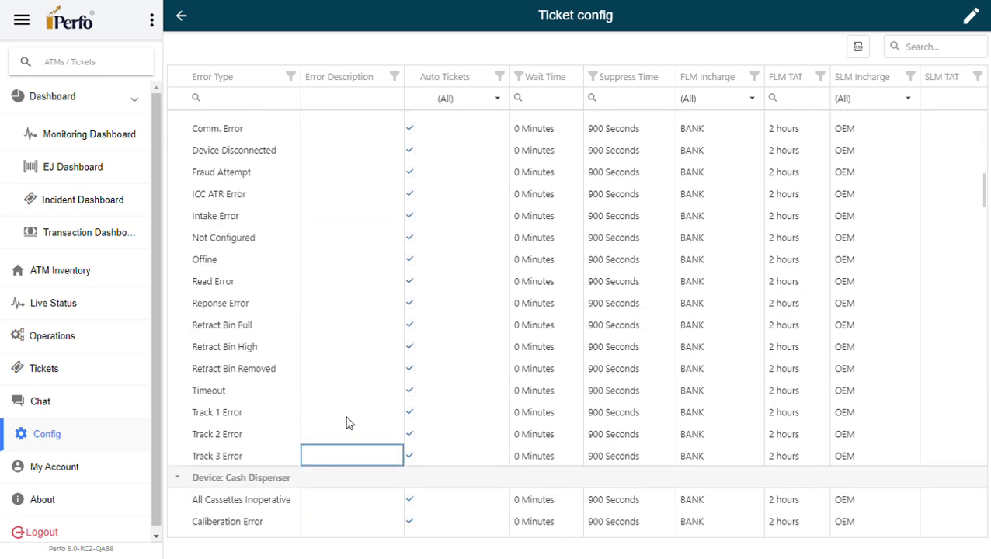
{"action": "key", "text": "Down"}
{"action": "key", "text": "Down"}
{"action": "key", "text": "Down"}
{"action": "key", "text": "Down"}
{"action": "key", "text": "Down"}
{"action": "key", "text": "Down"}
{"action": "key", "text": "Down"}
{"action": "key", "text": "Down"}
{"action": "key", "text": "Down"}
{"action": "key", "text": "Down"}
{"action": "key", "text": "Down"}
{"action": "key", "text": "Down"}
{"action": "key", "text": "Down"}
{"action": "key", "text": "Down"}
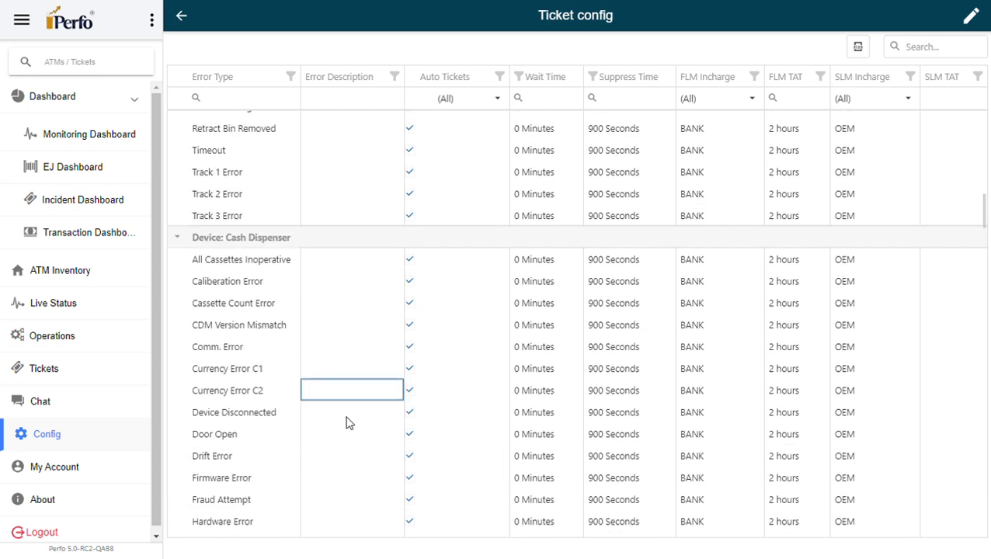
{"action": "key", "text": "Down"}
{"action": "key", "text": "Down"}
{"action": "key", "text": "Down"}
{"action": "key", "text": "Down"}
{"action": "key", "text": "Down"}
{"action": "key", "text": "Down"}
{"action": "key", "text": "Down"}
{"action": "key", "text": "Down"}
{"action": "key", "text": "Down"}
{"action": "key", "text": "Down"}
{"action": "key", "text": "Down"}
{"action": "key", "text": "Down"}
{"action": "key", "text": "Down"}
{"action": "key", "text": "Down"}
{"action": "key", "text": "Down"}
{"action": "key", "text": "Down"}
{"action": "key", "text": "Down"}
{"action": "key", "text": "Down"}
{"action": "key", "text": "Down"}
{"action": "key", "text": "Down"}
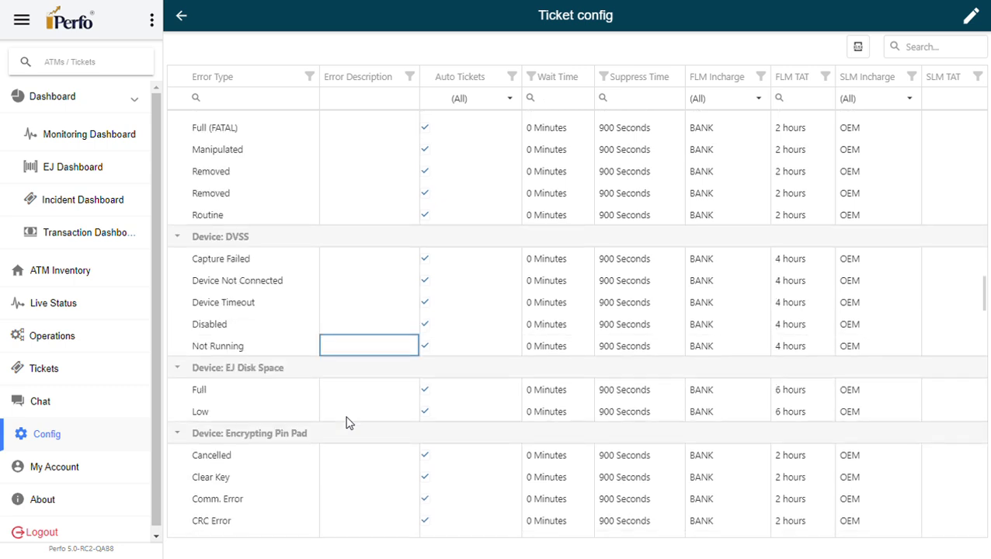
{"action": "key", "text": "Down"}
{"action": "key", "text": "Down"}
{"action": "key", "text": "Down"}
{"action": "key", "text": "Down"}
{"action": "key", "text": "Down"}
{"action": "key", "text": "Down"}
{"action": "key", "text": "Down"}
{"action": "key", "text": "Down"}
{"action": "key", "text": "Down"}
{"action": "key", "text": "Down"}
{"action": "key", "text": "Down"}
{"action": "key", "text": "Down"}
{"action": "key", "text": "Down"}
{"action": "key", "text": "Down"}
{"action": "key", "text": "Down"}
{"action": "key", "text": "Down"}
{"action": "key", "text": "Down"}
{"action": "key", "text": "Down"}
{"action": "key", "text": "Down"}
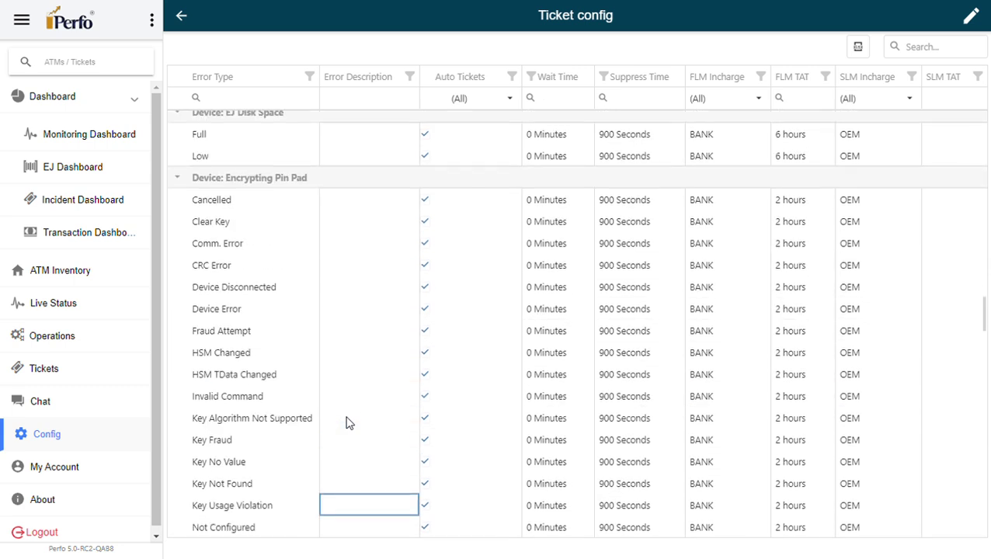
{"action": "scroll", "coordinate": [348, 422], "scroll_direction": "down", "scroll_amount": 3}
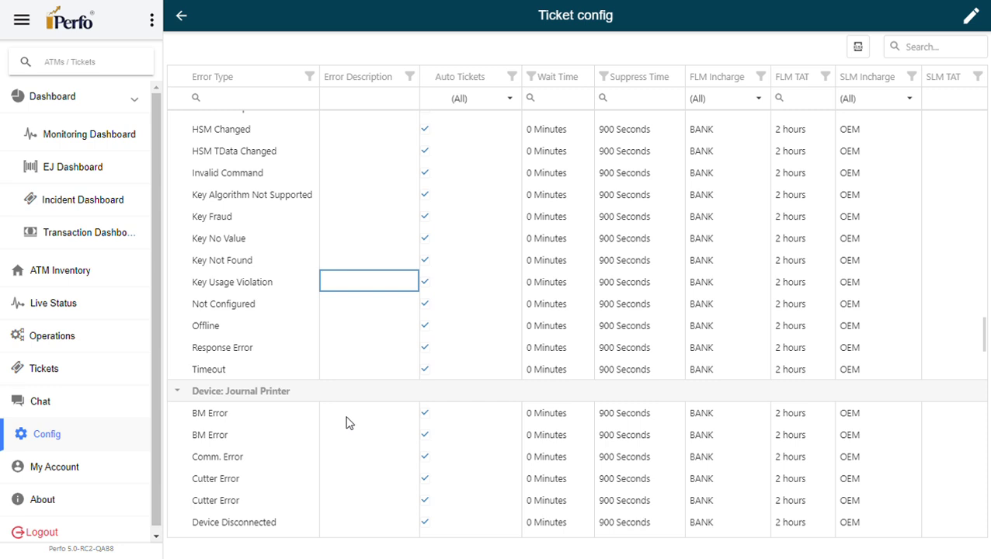
{"action": "key", "text": "Page_Down"}
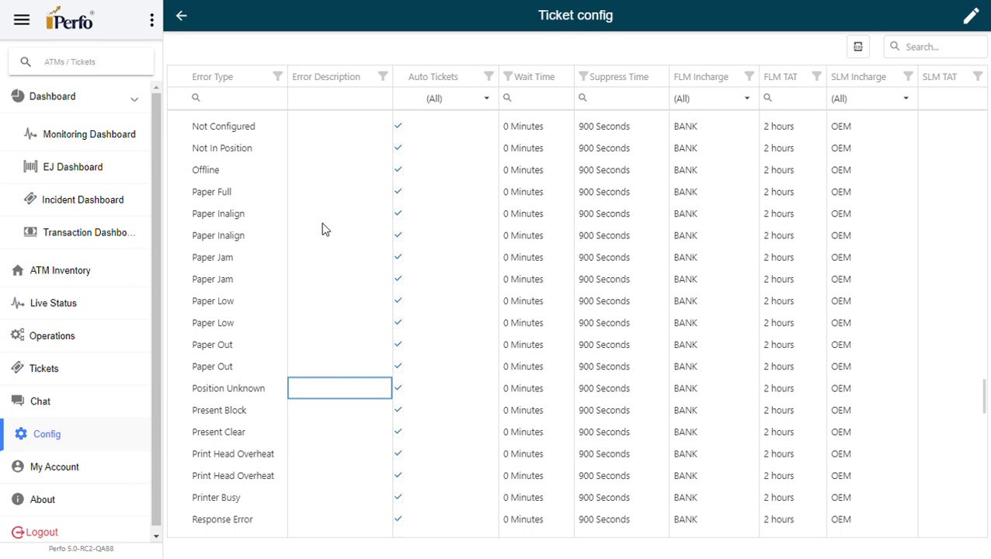
Review the Default configuration's error list in reverse, from the printer errors back up to the Cassette Type section.
{"action": "key", "text": "Up"}
{"action": "key", "text": "Up"}
{"action": "key", "text": "Up"}
{"action": "key", "text": "Up"}
{"action": "key", "text": "Up"}
{"action": "key", "text": "Up"}
{"action": "key", "text": "Up"}
{"action": "key", "text": "Up"}
{"action": "key", "text": "Up"}
{"action": "key", "text": "Up"}
{"action": "key", "text": "Up"}
{"action": "key", "text": "Up"}
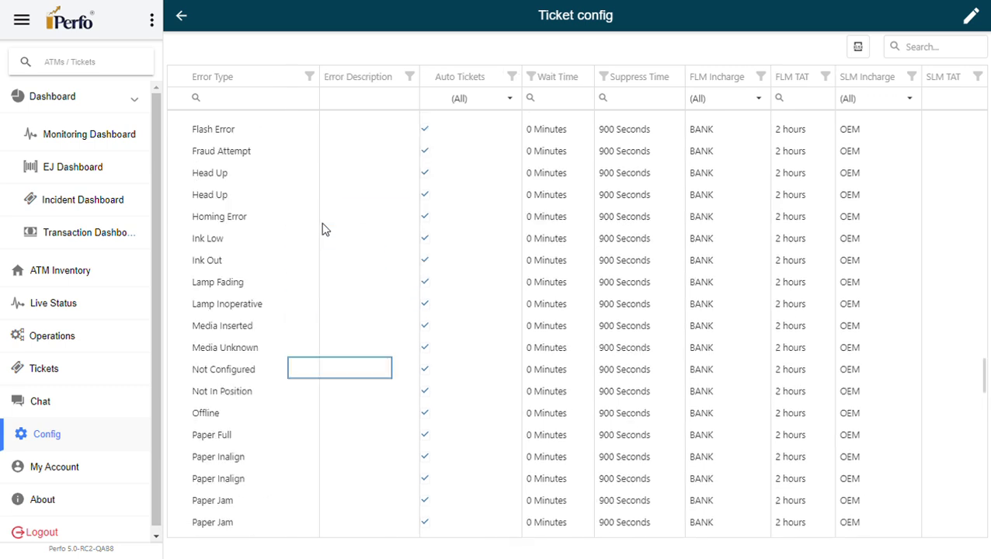
{"action": "scroll", "coordinate": [324, 229], "scroll_direction": "up", "scroll_amount": 5}
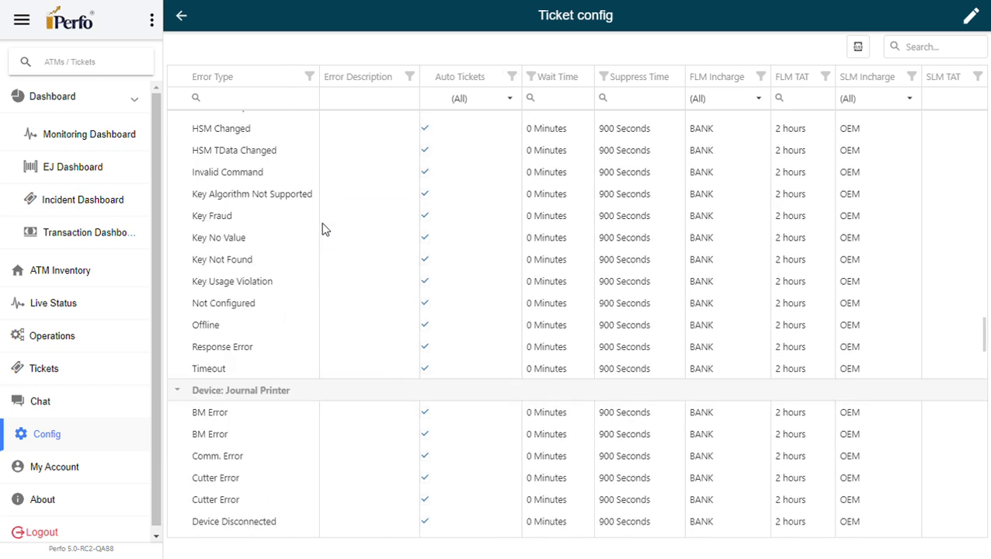
{"action": "scroll", "coordinate": [324, 229], "scroll_direction": "up", "scroll_amount": 5}
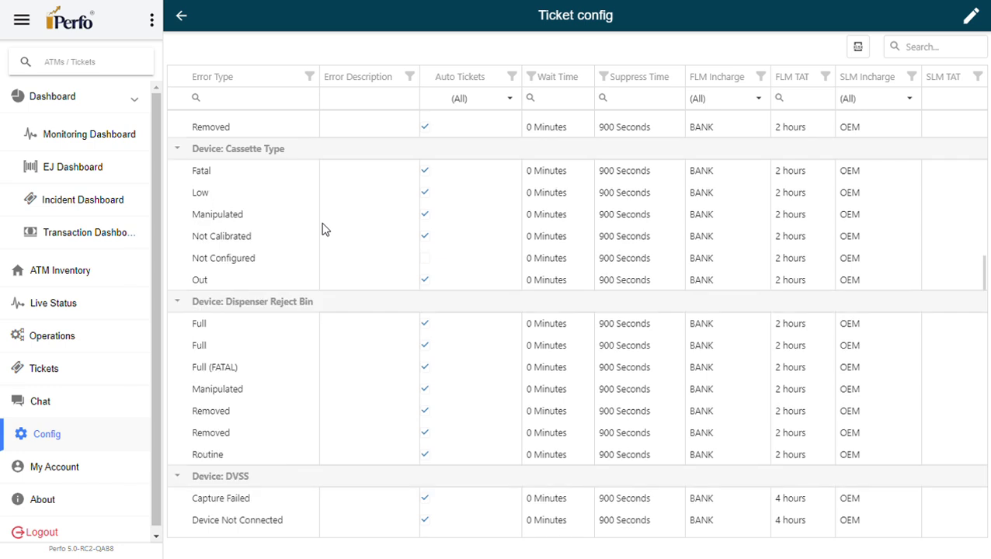
Review the remaining Default ticket configuration up to the Anti Skimming Device errors, and return to the Config overview.
{"action": "scroll", "coordinate": [324, 229], "scroll_direction": "up", "scroll_amount": 5}
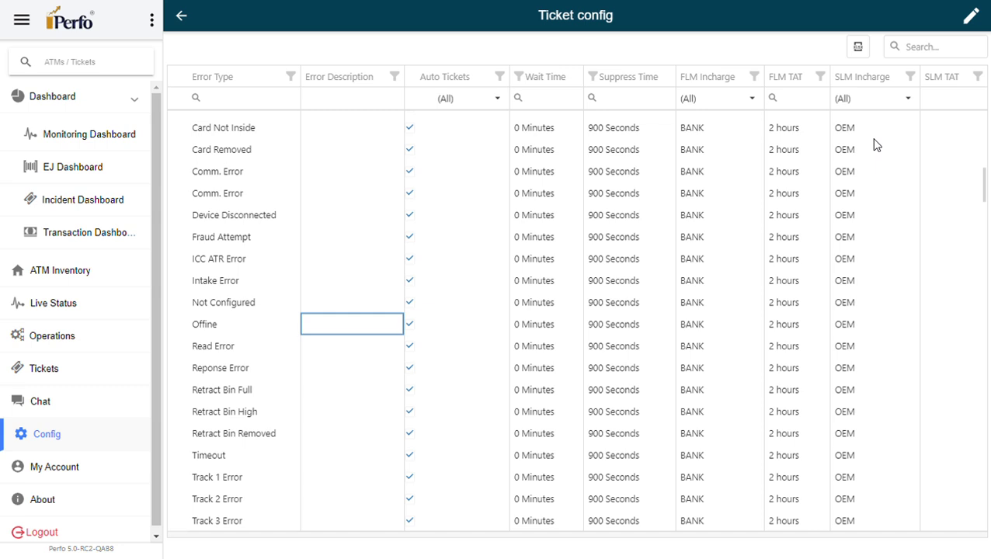
{"action": "left_click", "coordinate": [983, 128]}
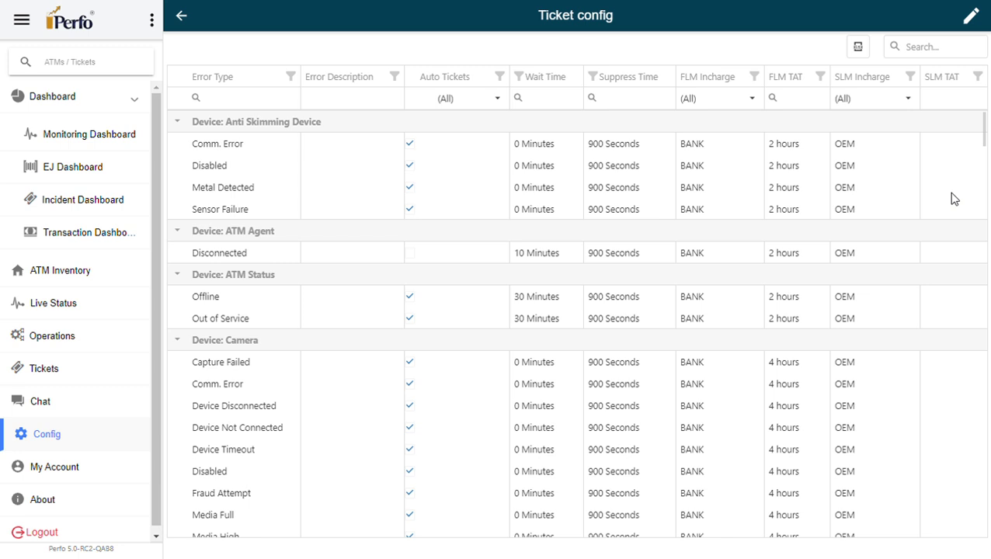
{"action": "left_click", "coordinate": [182, 17]}
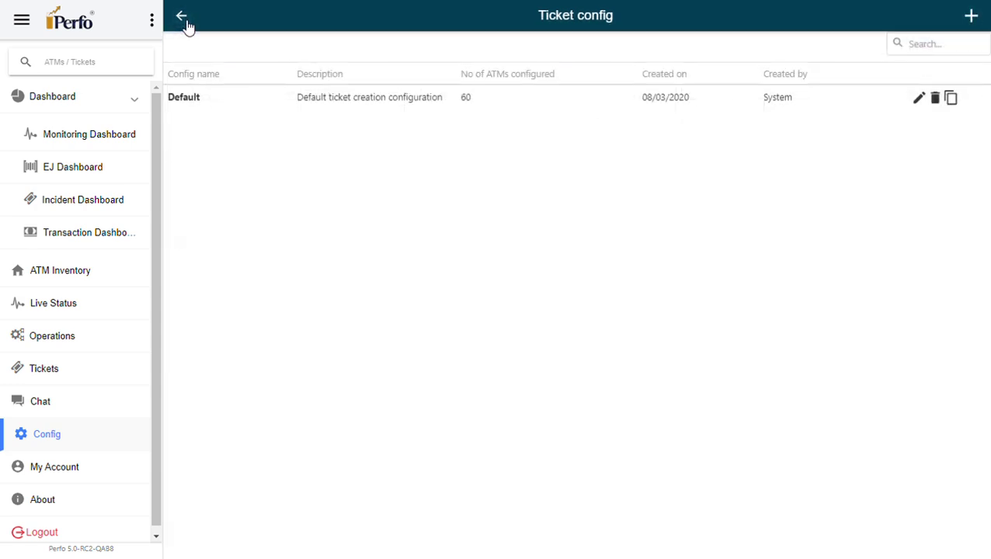
{"action": "left_click", "coordinate": [185, 22]}
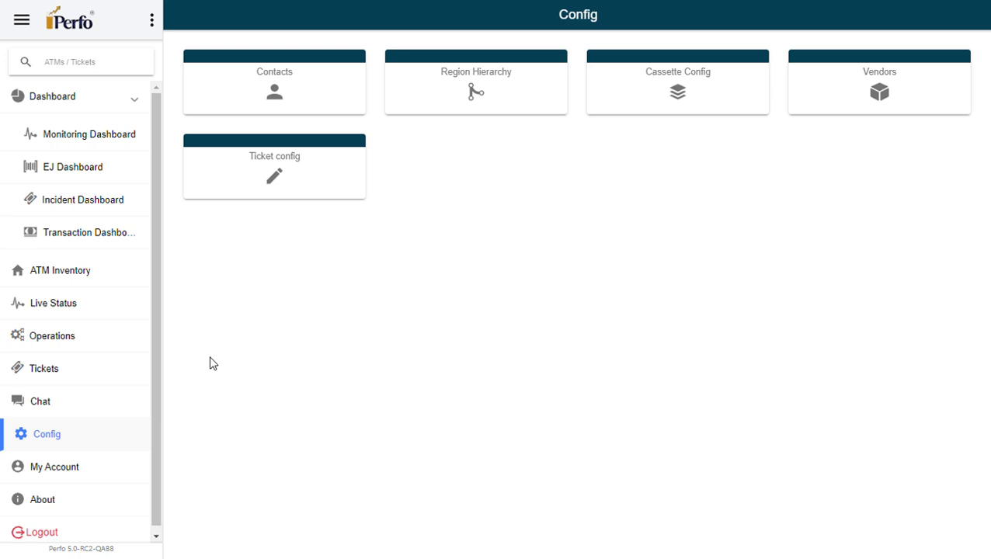
Open ATM 40_0_1_1 from Live Status, examine its ATM info down to the vendor and config details, and return to the Config overview.
{"action": "left_click", "coordinate": [56, 315]}
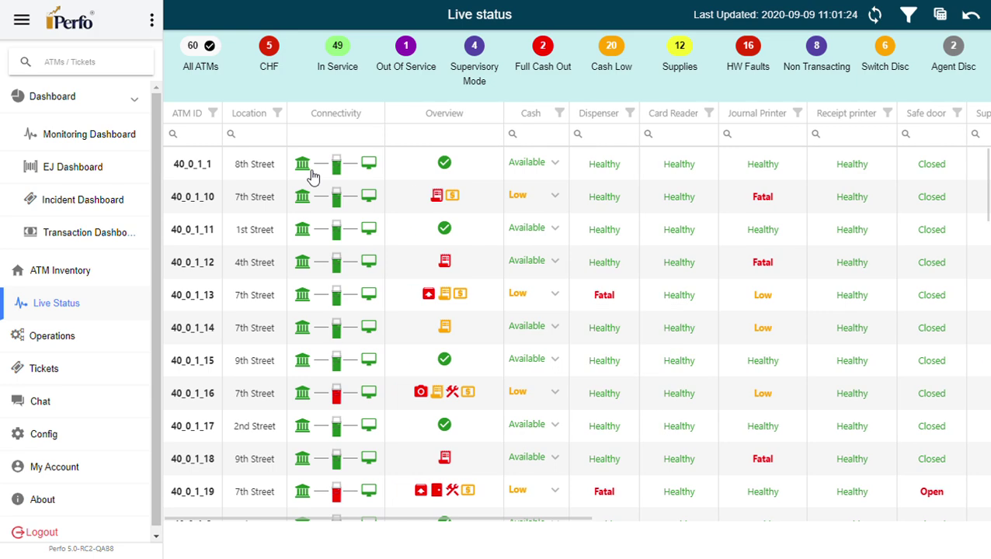
{"action": "left_click", "coordinate": [322, 174]}
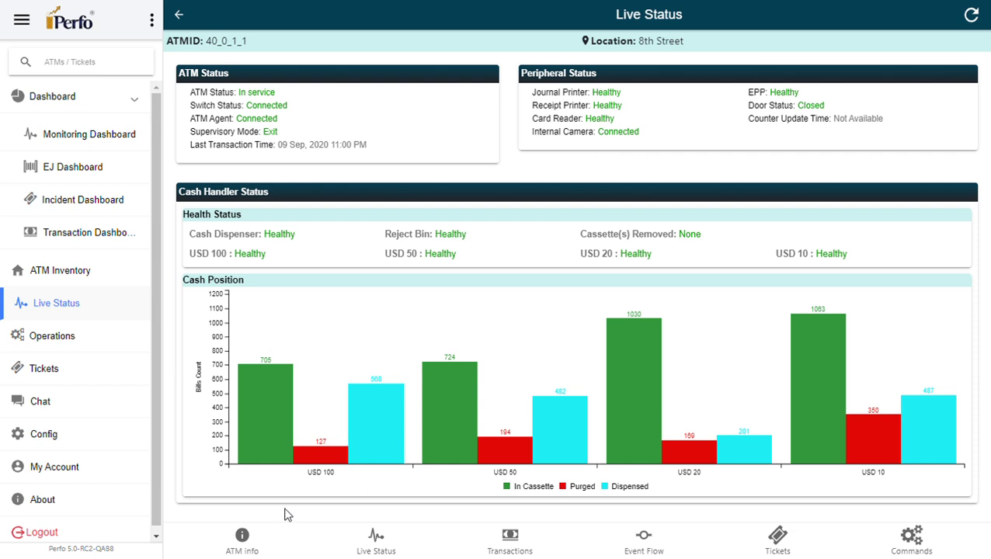
{"action": "left_click", "coordinate": [243, 538]}
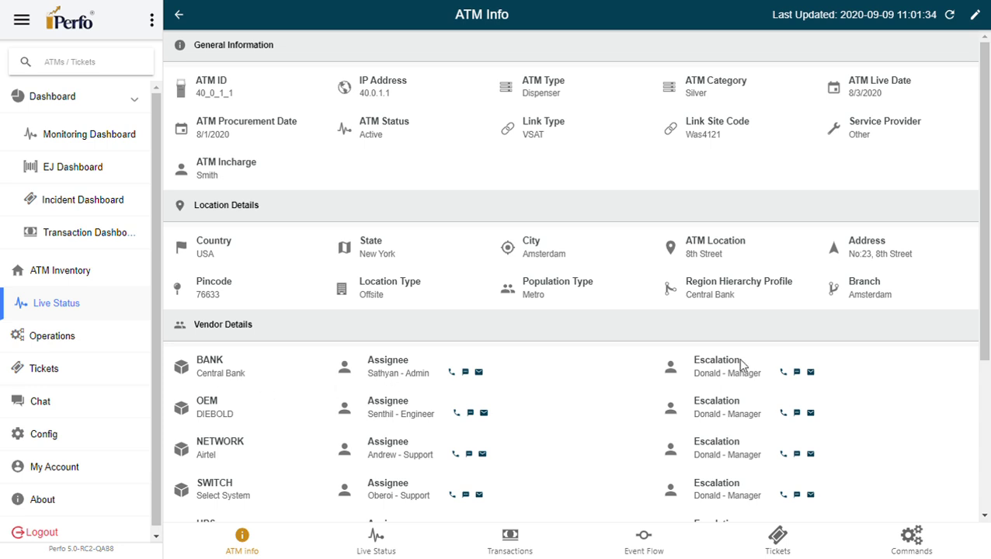
{"action": "left_click", "coordinate": [981, 405]}
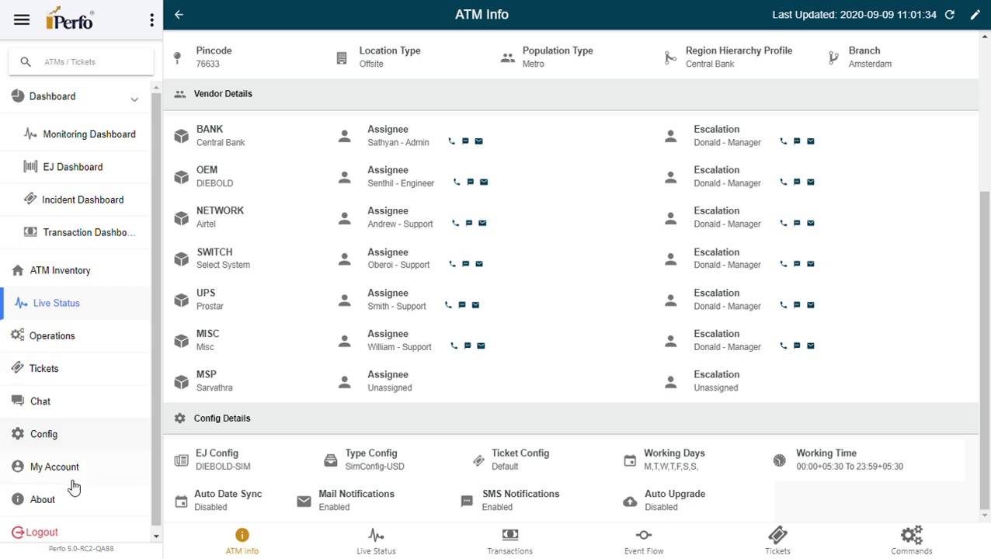
{"action": "left_click", "coordinate": [49, 441]}
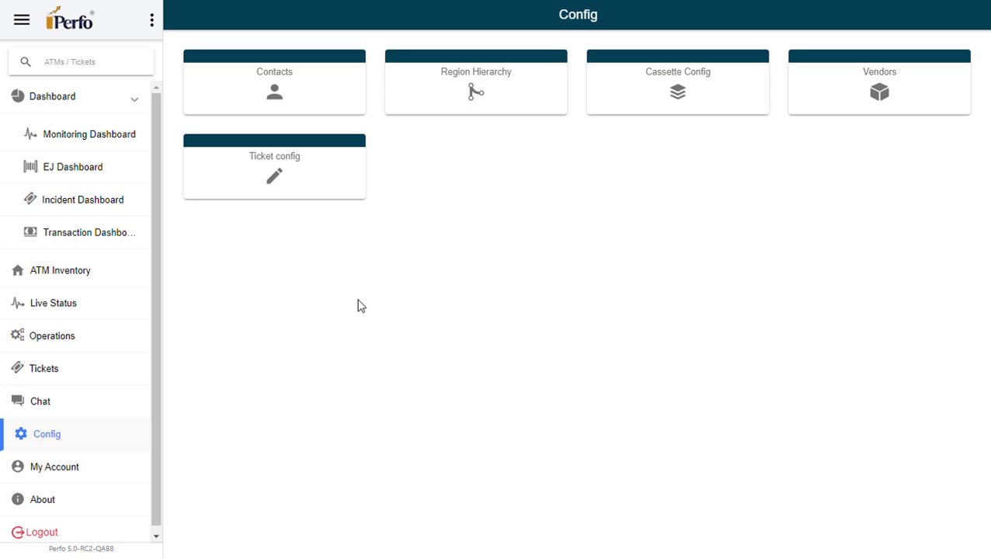
Open the Incident Dashboard and view today's ticket timeline for the 00:00 to 03:59 period.
{"action": "left_click", "coordinate": [76, 202]}
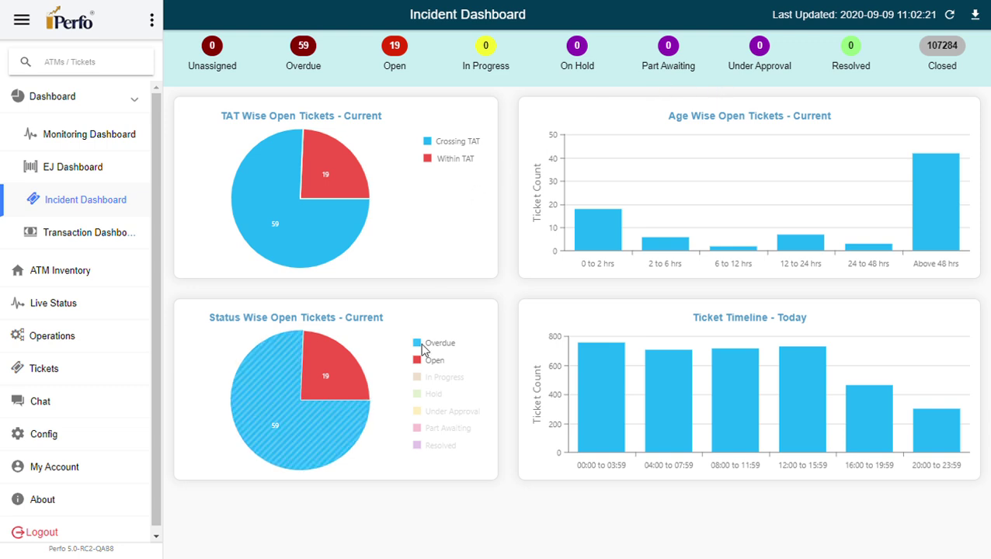
{"action": "mouse_move", "coordinate": [620, 350]}
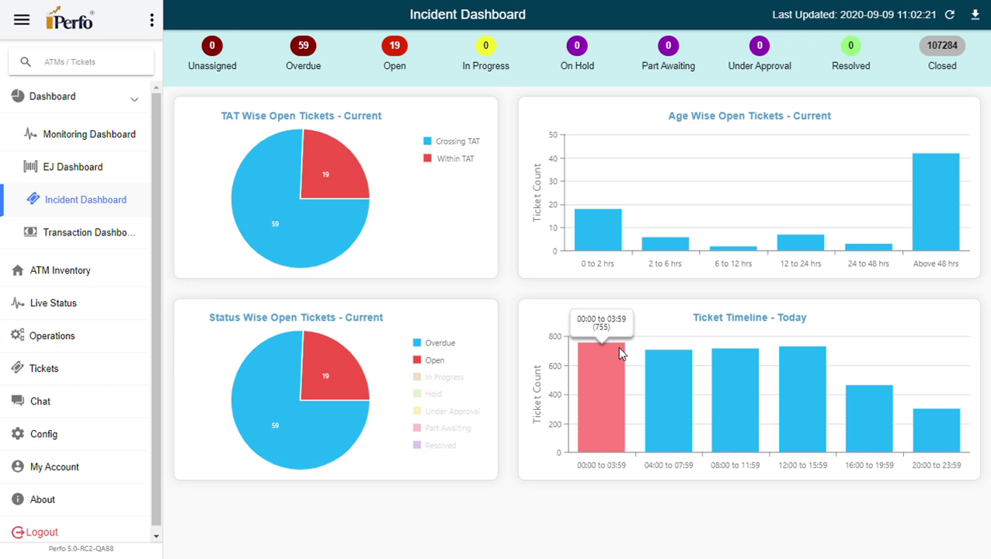